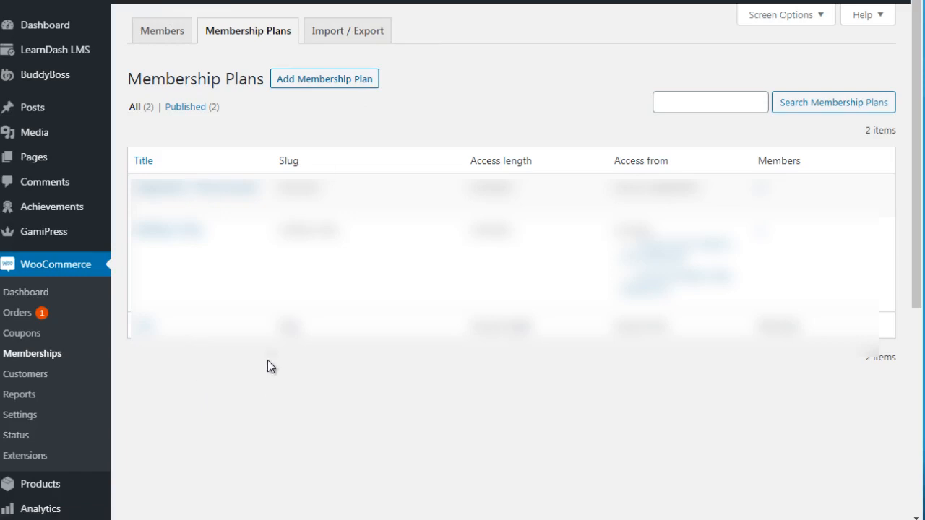
Start a new membership plan titled "Free Level 2" with the slug "free-level-2-test".
{"action": "left_click", "coordinate": [335, 81]}
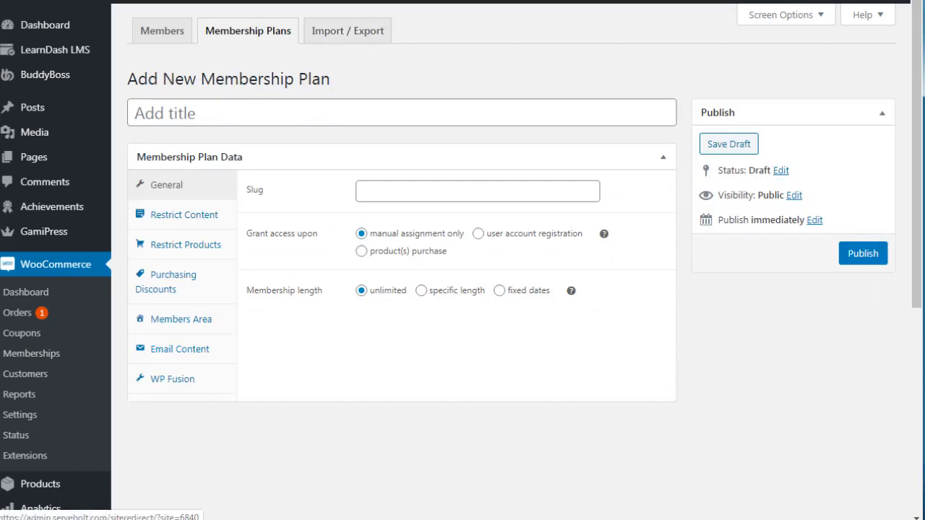
{"action": "left_click", "coordinate": [219, 112]}
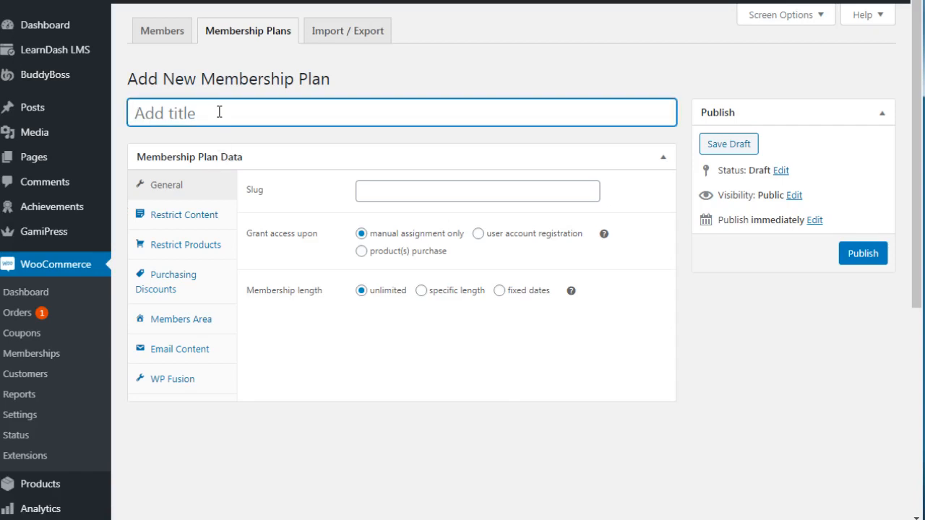
{"action": "type", "text": "Free Level 2"}
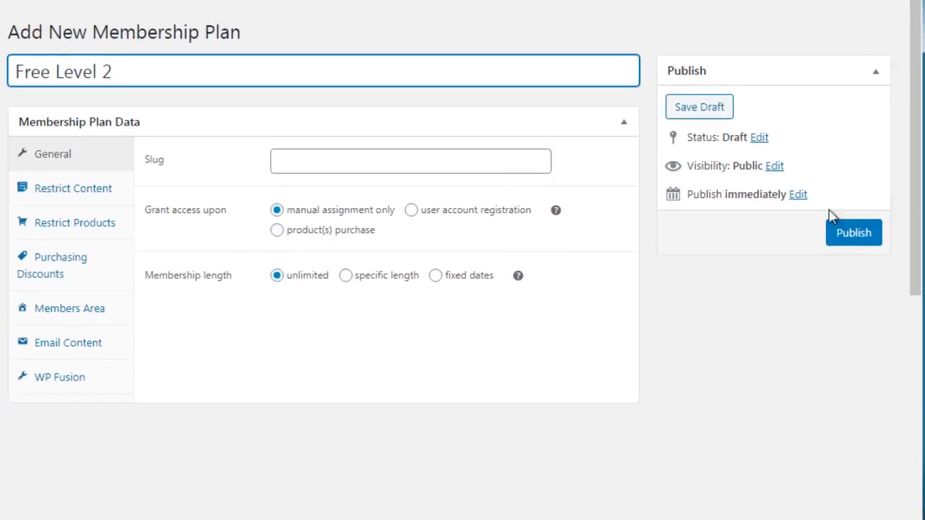
{"action": "scroll", "coordinate": [904, 157], "scroll_direction": "down", "scroll_amount": 1}
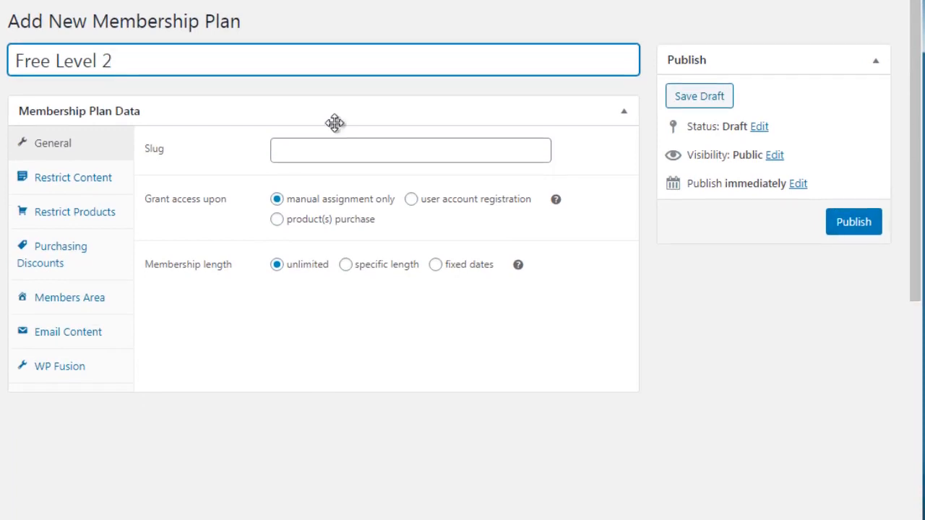
{"action": "left_click", "coordinate": [302, 153]}
{"action": "type", "text": "free-level-2-test"}
{"action": "left_click", "coordinate": [245, 391]}
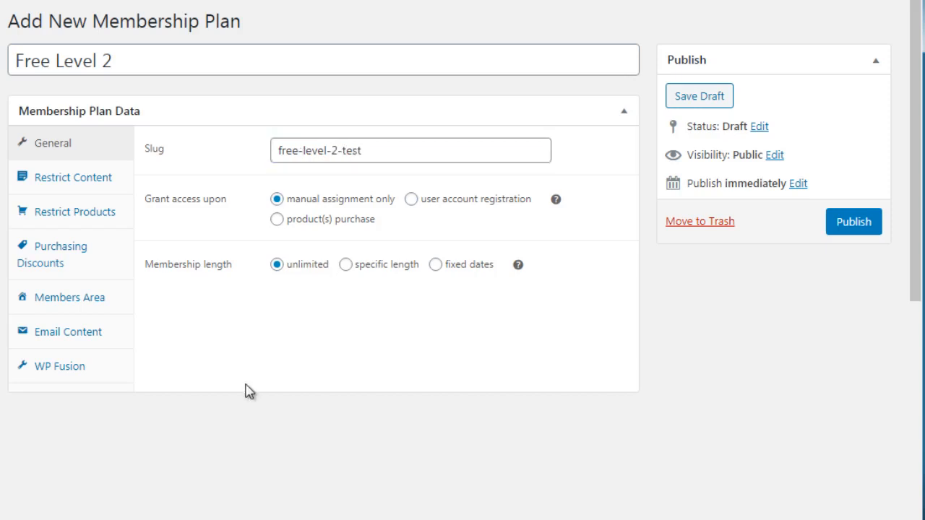
Set the plan to grant access upon user account registration, leaving the membership length unlimited.
{"action": "key", "text": "ctrl+plus"}
{"action": "key", "text": "ctrl+plus"}
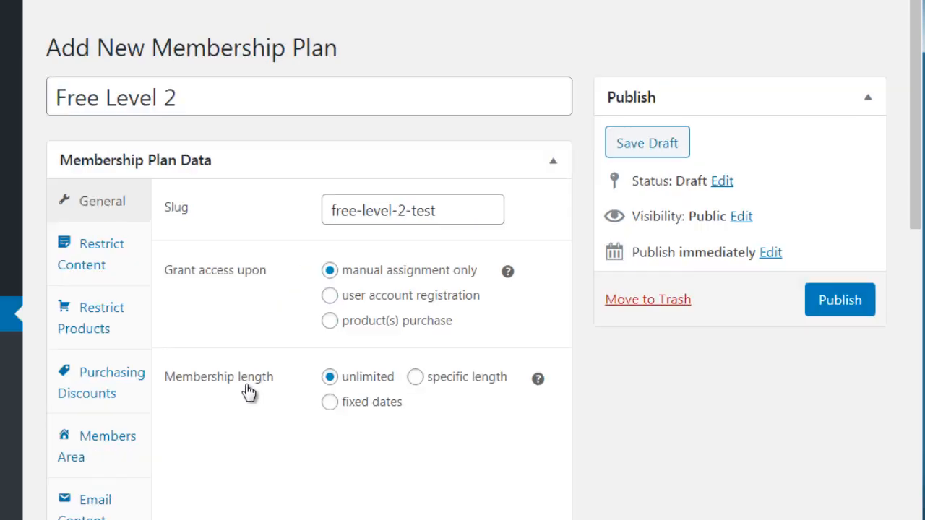
{"action": "left_click_drag", "start_coordinate": [917, 90], "coordinate": [916, 330]}
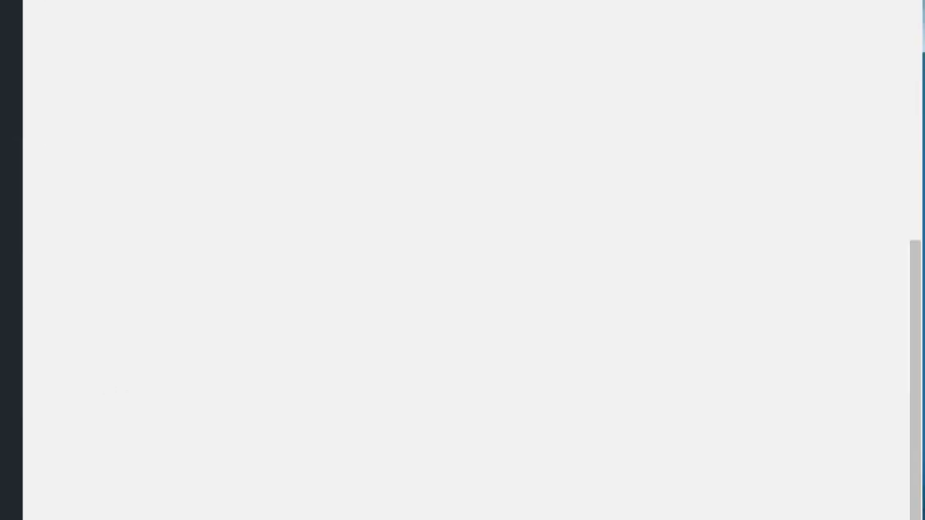
{"action": "left_click", "coordinate": [5, 409]}
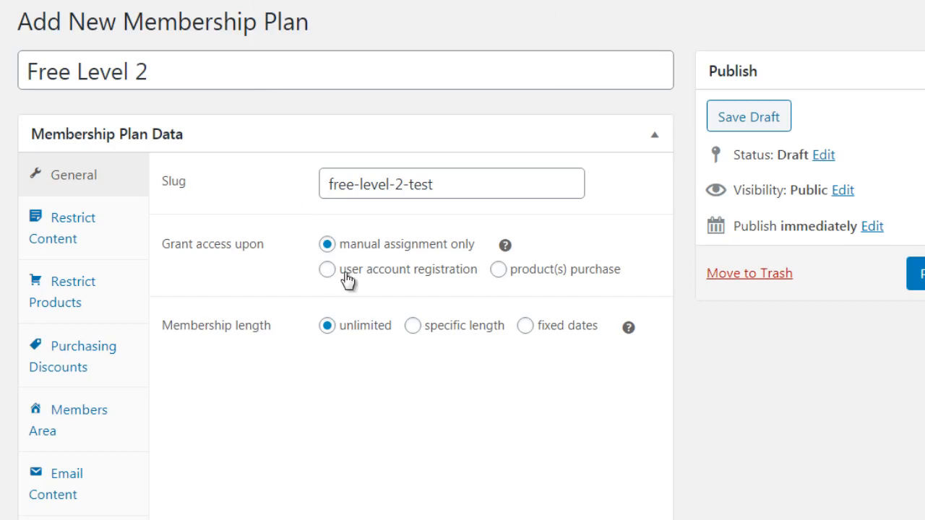
{"action": "left_click", "coordinate": [381, 279]}
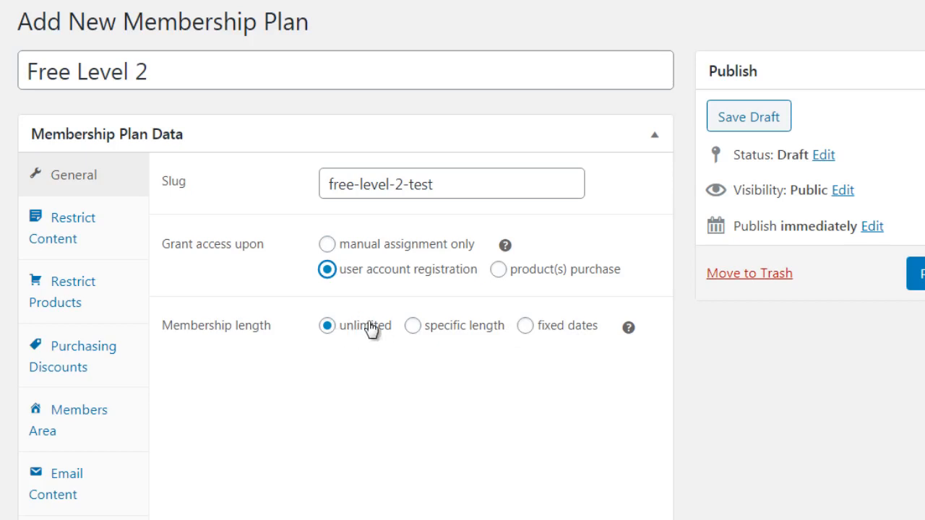
{"action": "left_click", "coordinate": [119, 232]}
{"action": "left_click", "coordinate": [123, 192]}
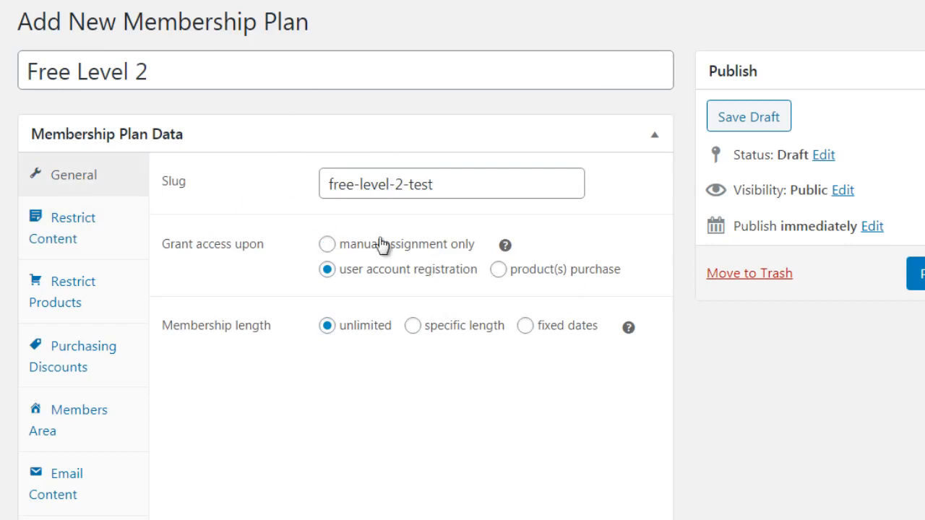
Tick the select-all box for content restrictions and add a new rule with its type set to Pages.
{"action": "left_click", "coordinate": [72, 228]}
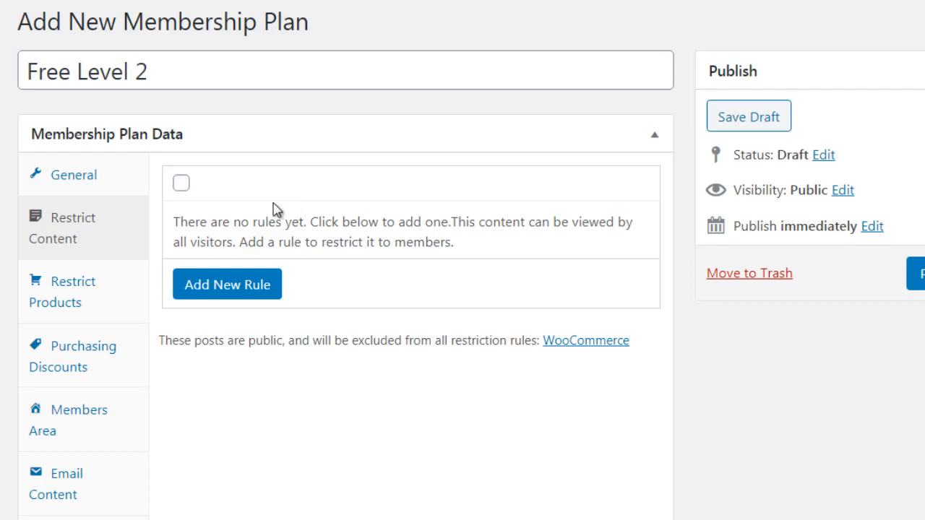
{"action": "left_click", "coordinate": [184, 190]}
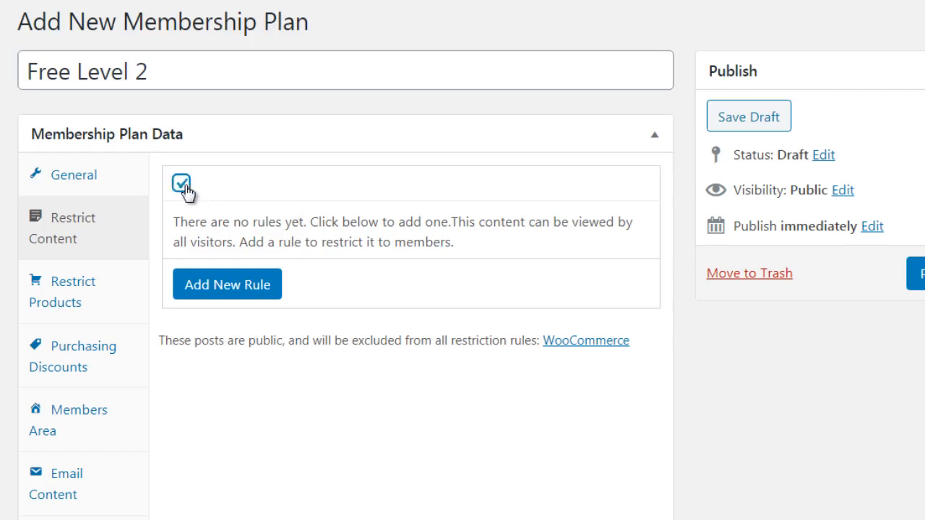
{"action": "left_click", "coordinate": [249, 291]}
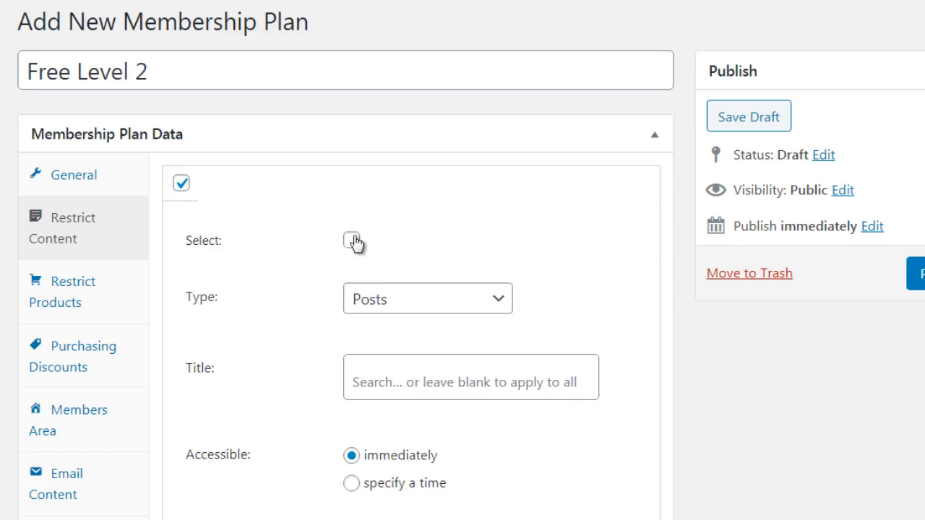
{"action": "left_click", "coordinate": [384, 309]}
{"action": "scroll", "coordinate": [428, 137], "scroll_direction": "down", "scroll_amount": 1}
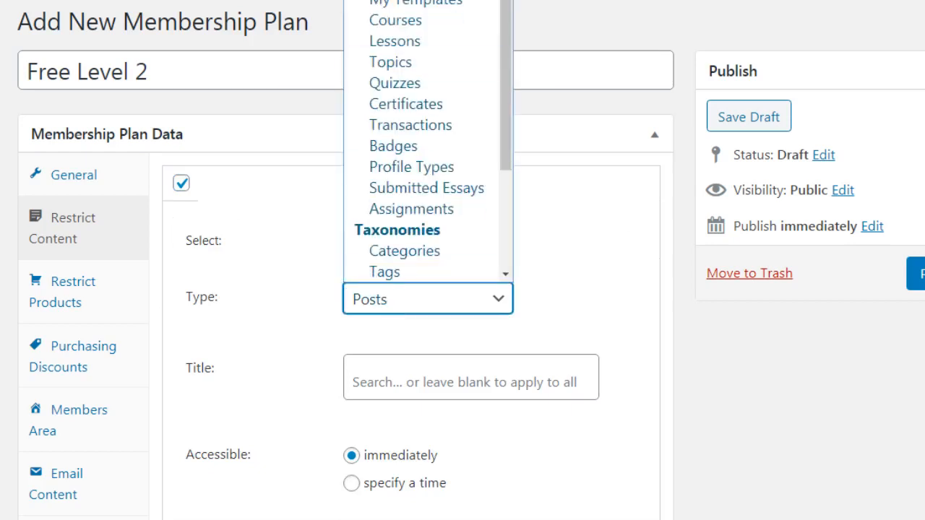
{"action": "left_click", "coordinate": [390, 1]}
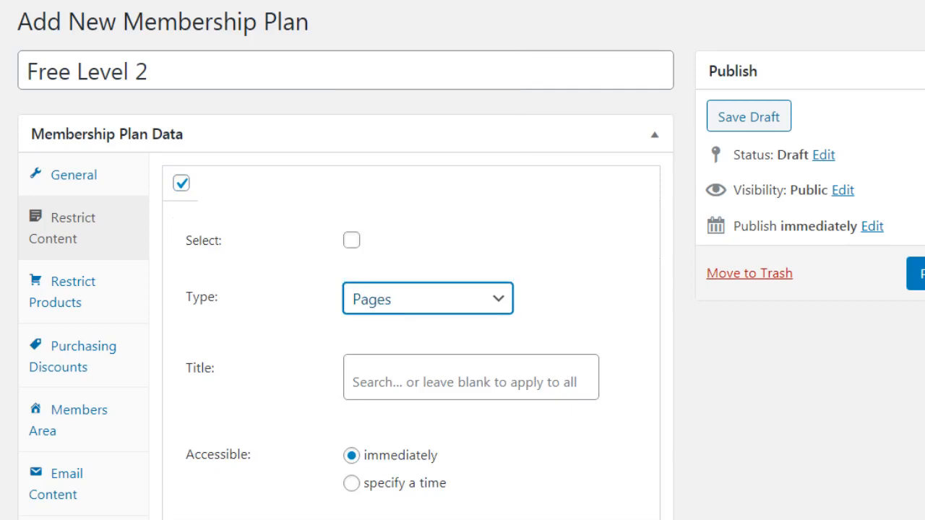
{"action": "scroll", "coordinate": [816, 210], "scroll_direction": "down", "scroll_amount": 2}
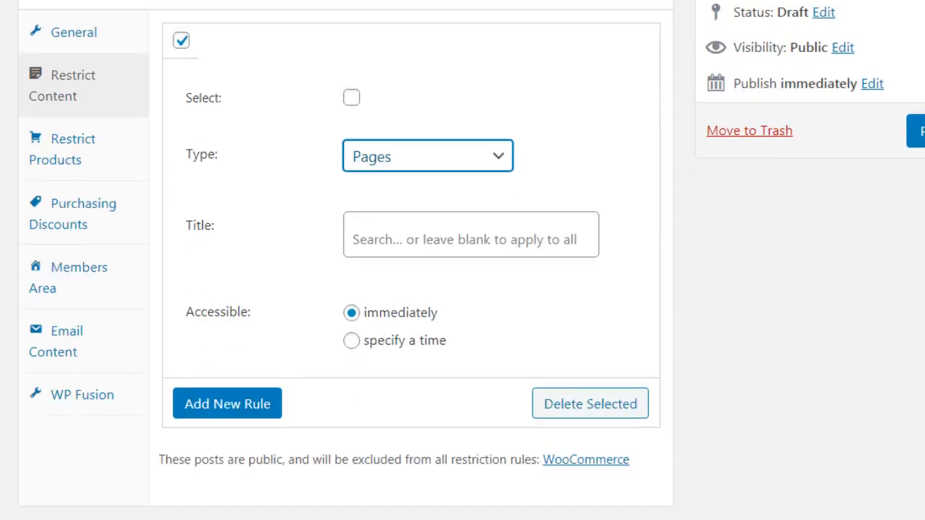
Review the content types for the Pages rule and try a specified access time before restoring immediate access.
{"action": "left_click", "coordinate": [685, 213]}
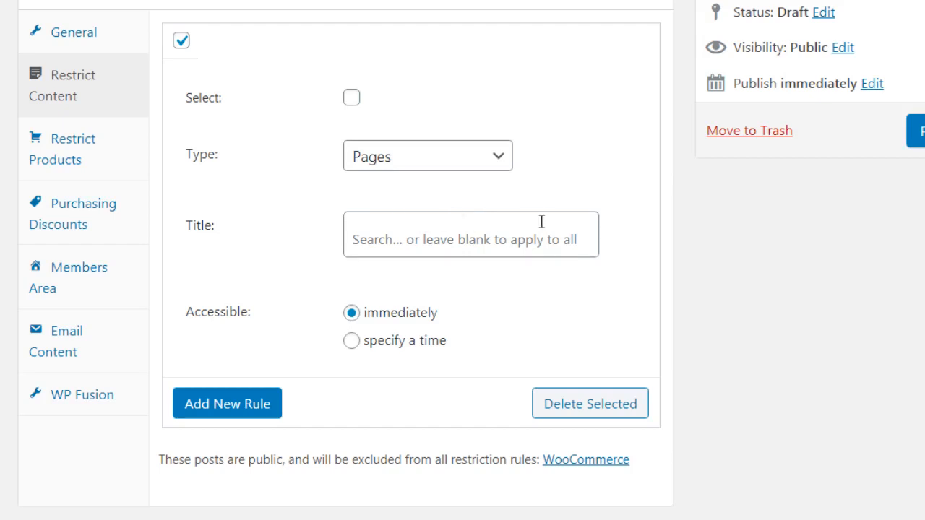
{"action": "left_click", "coordinate": [390, 168]}
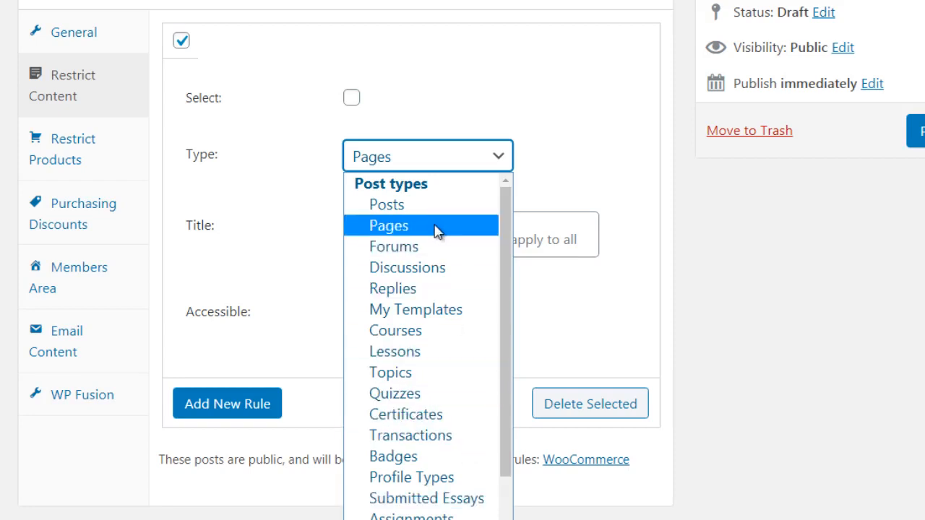
{"action": "left_click", "coordinate": [684, 265]}
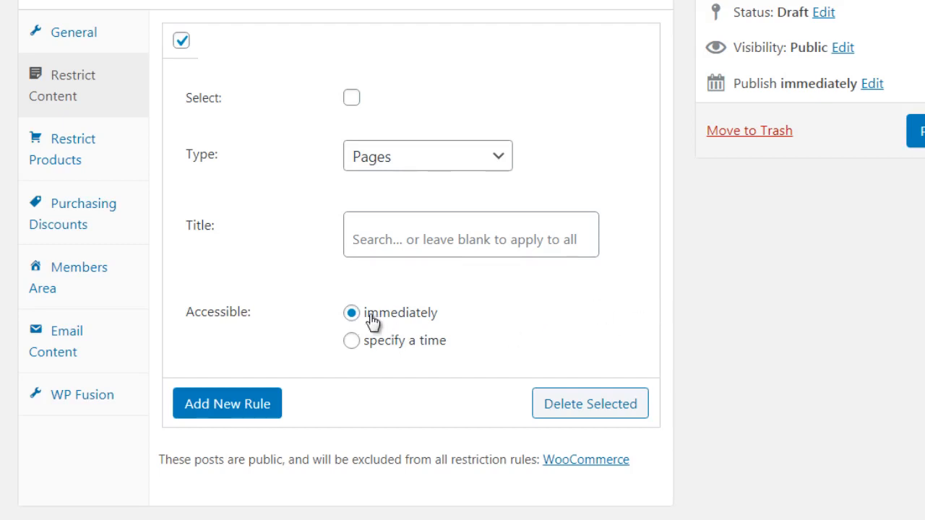
{"action": "left_click", "coordinate": [378, 346]}
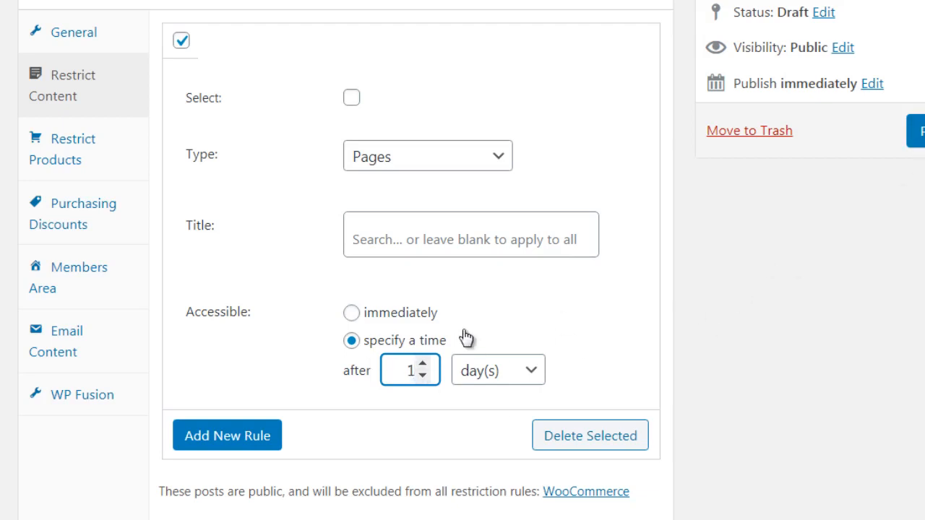
{"action": "left_click", "coordinate": [425, 312]}
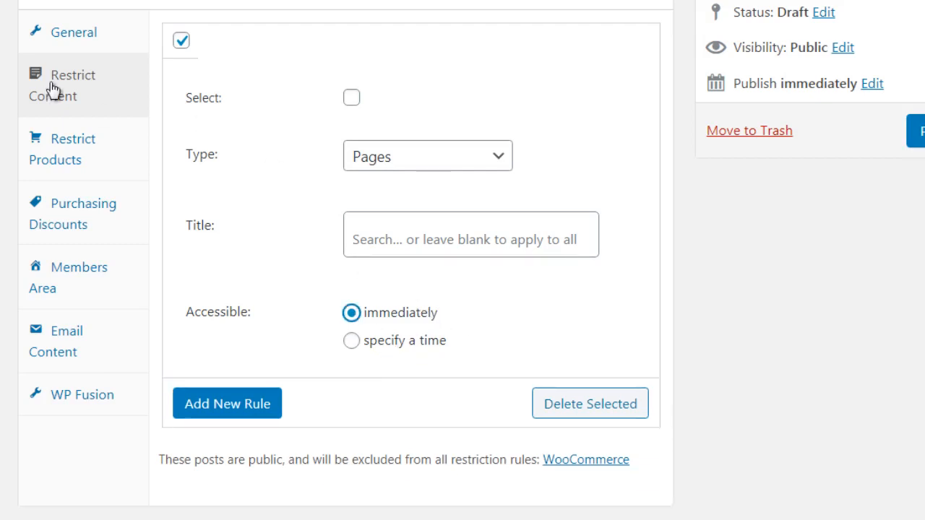
Add a product restriction rule to the plan and keep its type as Products.
{"action": "left_click", "coordinate": [130, 154]}
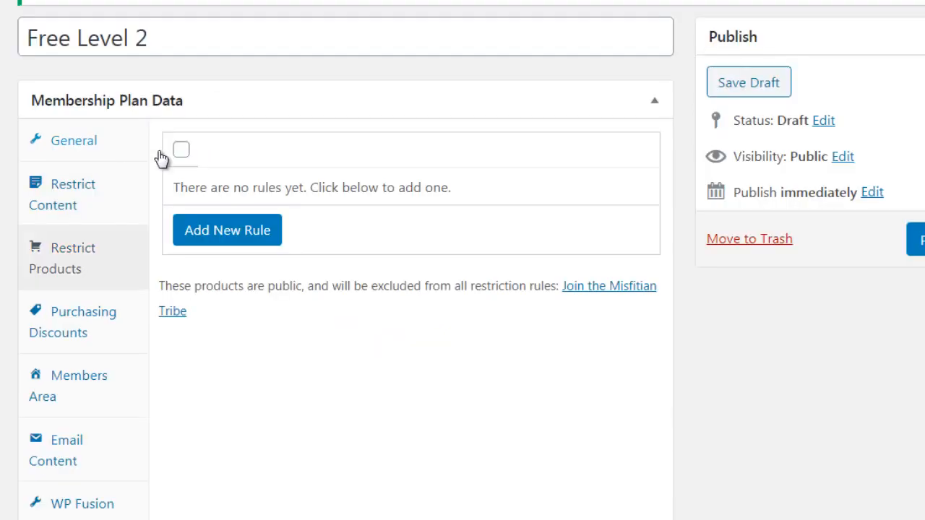
{"action": "left_click", "coordinate": [259, 233]}
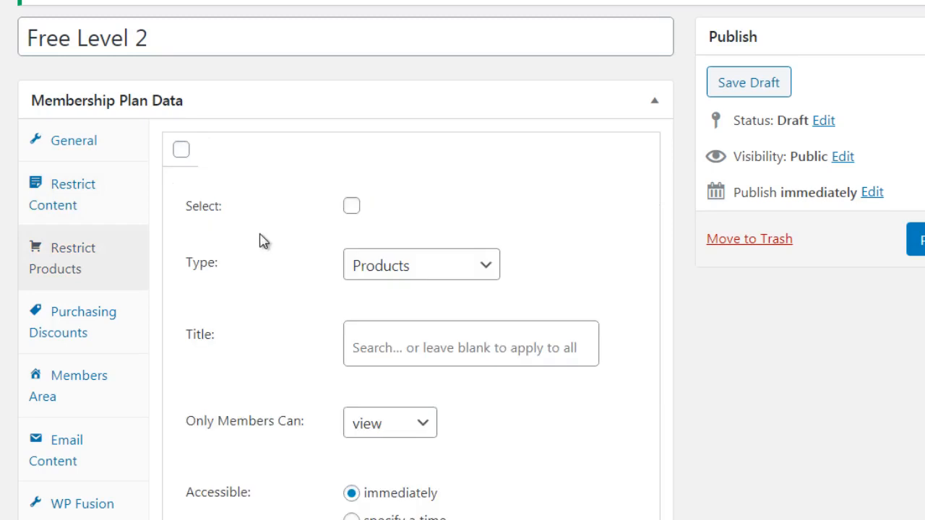
{"action": "left_click", "coordinate": [374, 268]}
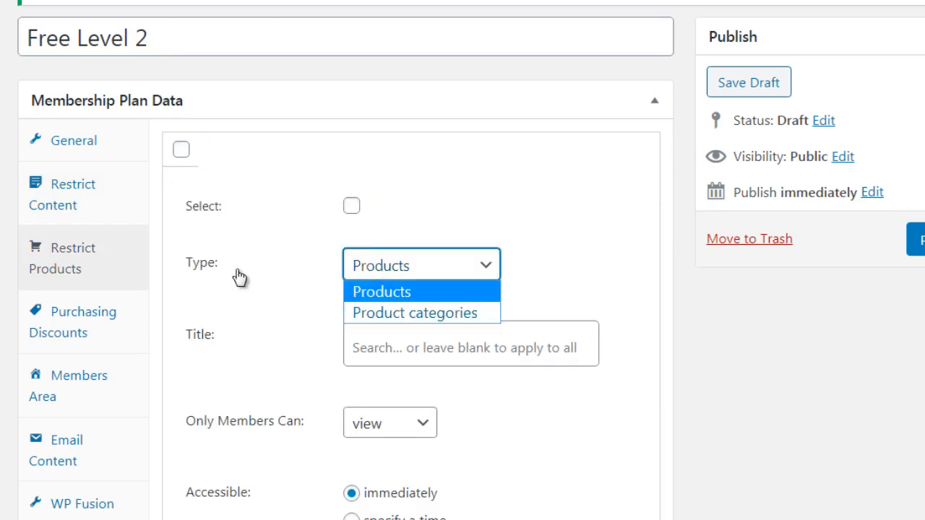
{"action": "left_click", "coordinate": [160, 257]}
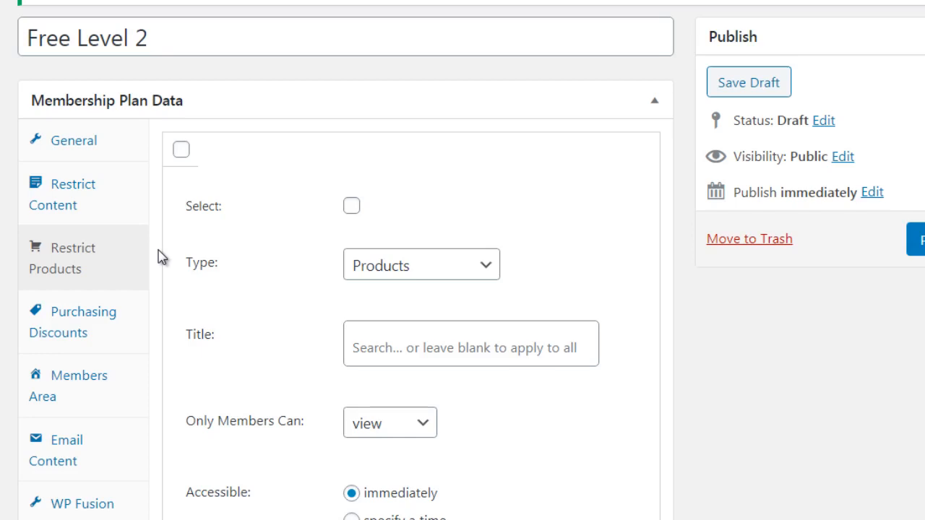
{"action": "left_click_drag", "start_coordinate": [160, 257], "coordinate": [315, 91]}
{"action": "left_click", "coordinate": [318, 90]}
{"action": "left_click", "coordinate": [349, 87]}
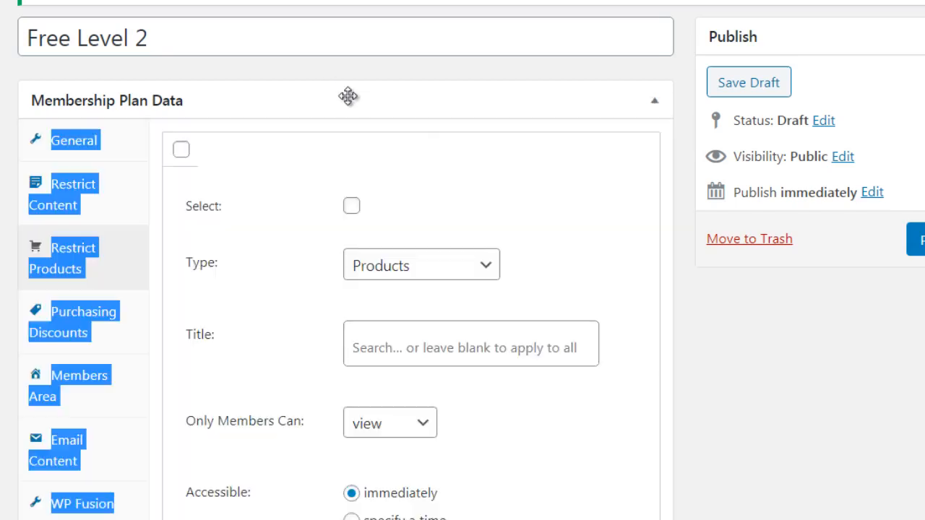
{"action": "left_click", "coordinate": [433, 203]}
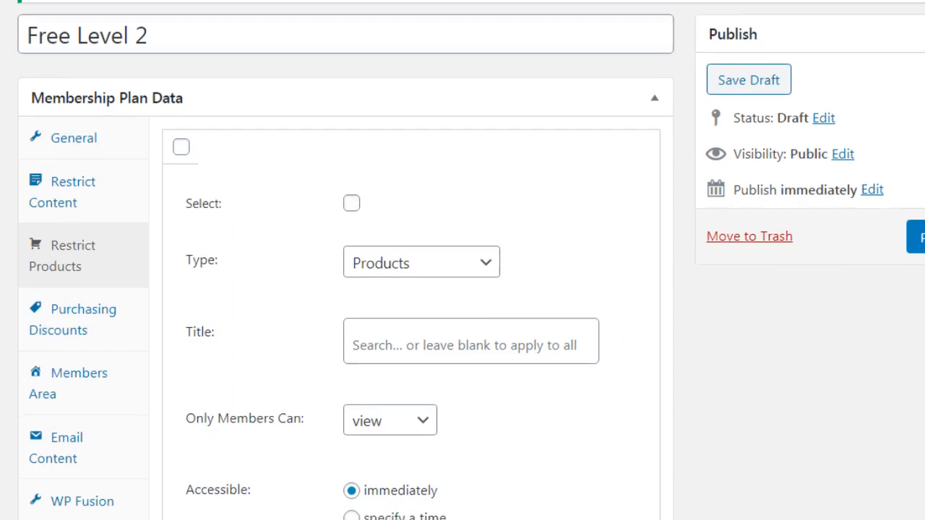
{"action": "scroll", "coordinate": [684, 278], "scroll_direction": "down", "scroll_amount": 1}
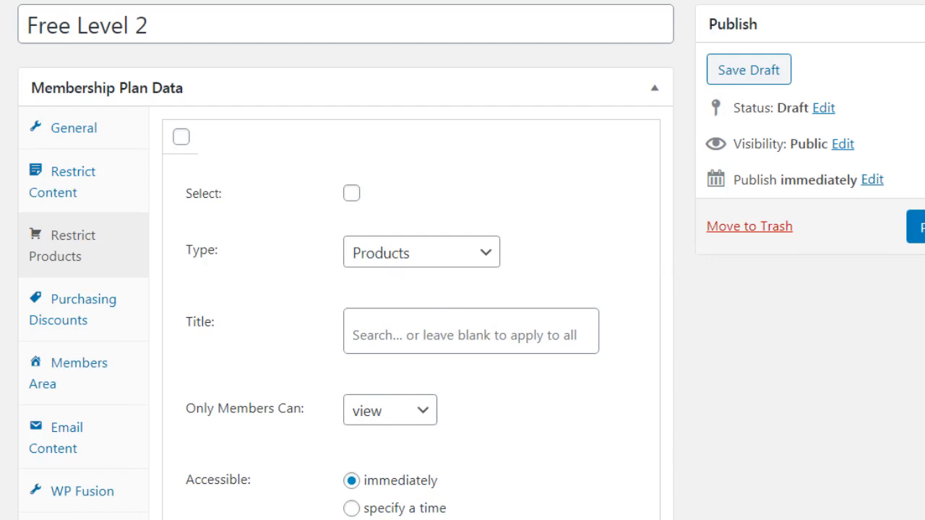
Add a purchasing discount for Products to the plan, keeping the percentage discount type.
{"action": "left_click", "coordinate": [352, 194]}
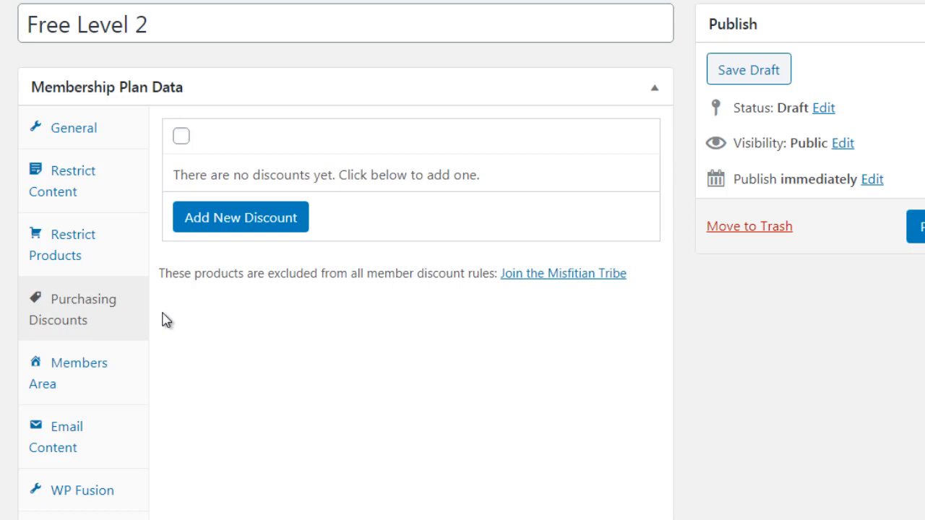
{"action": "left_click", "coordinate": [262, 219]}
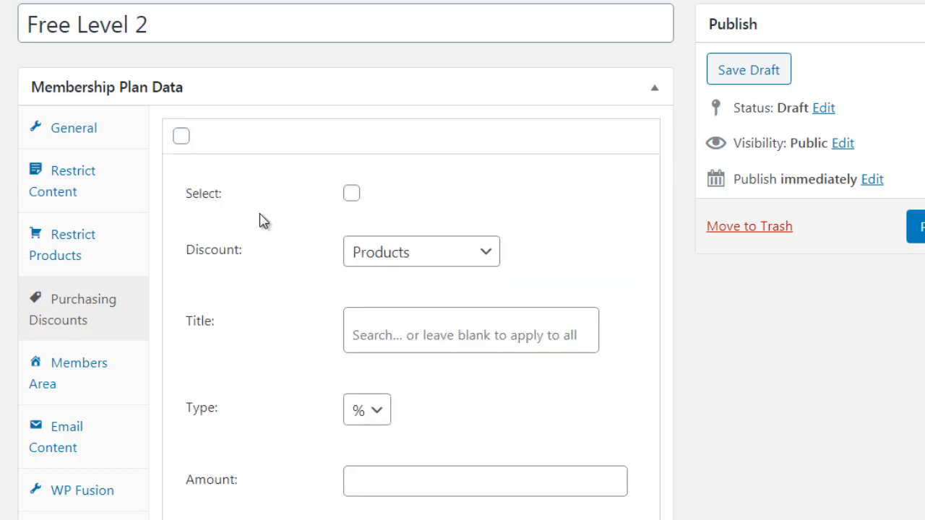
{"action": "left_click", "coordinate": [375, 266]}
{"action": "left_click", "coordinate": [299, 306]}
{"action": "left_click", "coordinate": [375, 417]}
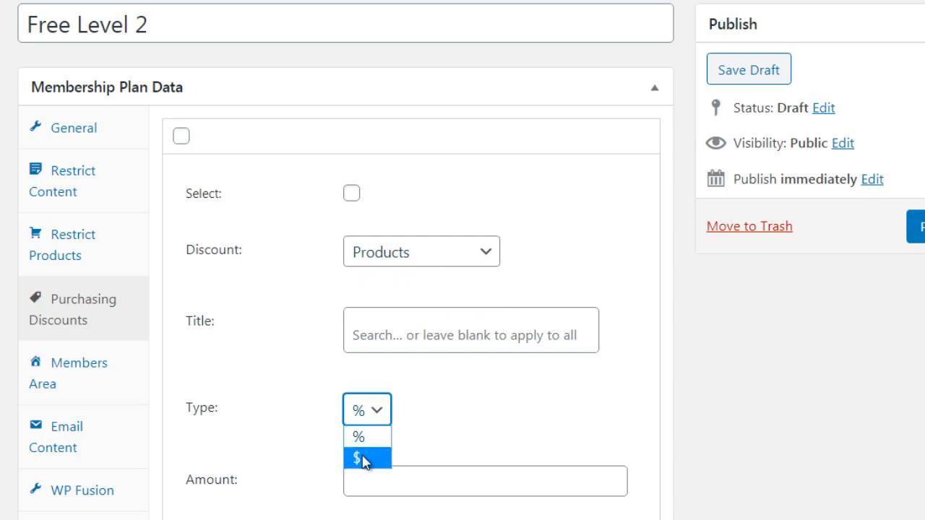
{"action": "left_click", "coordinate": [164, 381]}
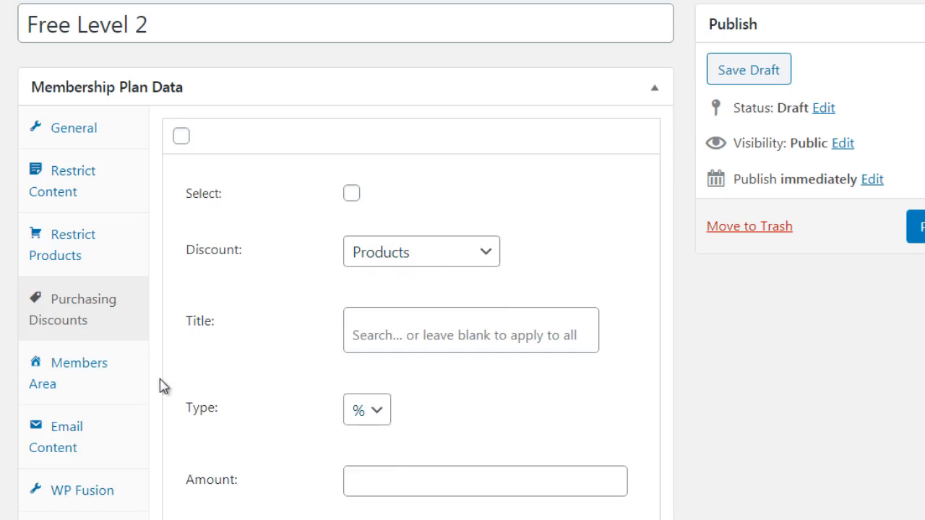
Remove the Content, Products, Discounts, Notes and Manage sections from the plan's members area.
{"action": "left_click", "coordinate": [124, 376]}
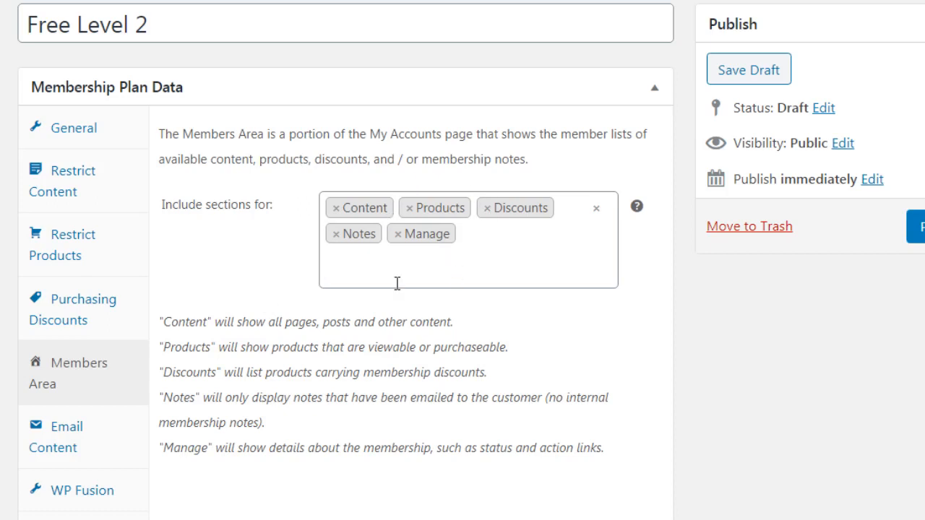
{"action": "left_click", "coordinate": [336, 209]}
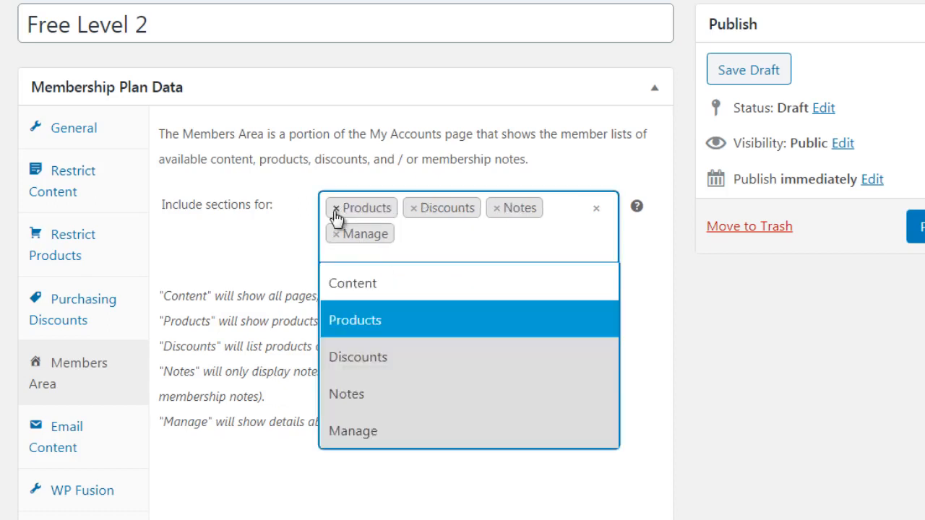
{"action": "left_click", "coordinate": [336, 209]}
{"action": "left_click", "coordinate": [336, 208]}
{"action": "left_click", "coordinate": [336, 209]}
{"action": "left_click", "coordinate": [336, 209]}
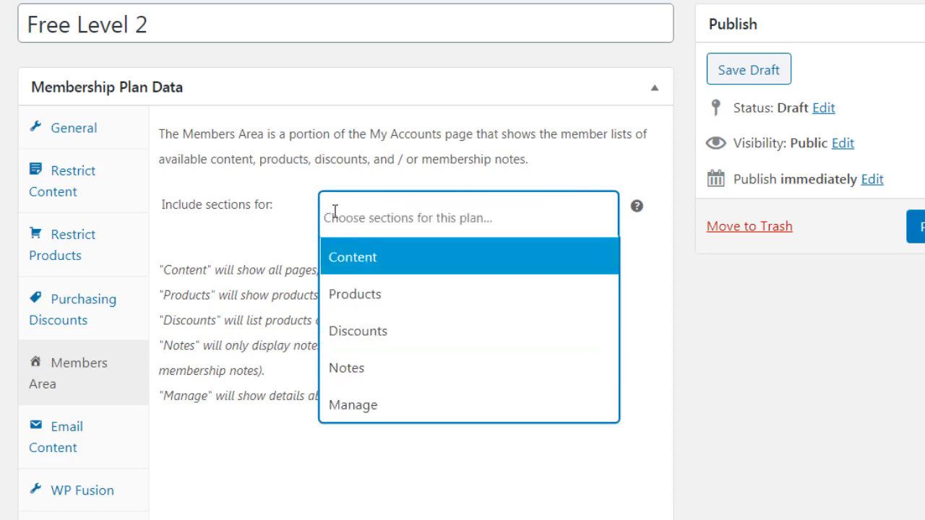
Include the Products, Discounts, Notes and Manage sections in the plan's members area, and view the plan's email content settings.
{"action": "left_click", "coordinate": [288, 462]}
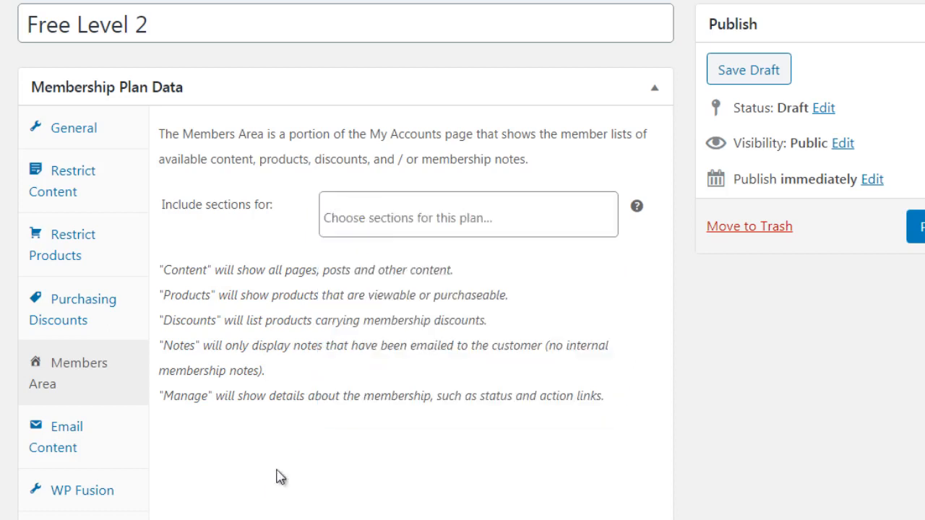
{"action": "left_click", "coordinate": [390, 215]}
{"action": "left_click", "coordinate": [373, 294]}
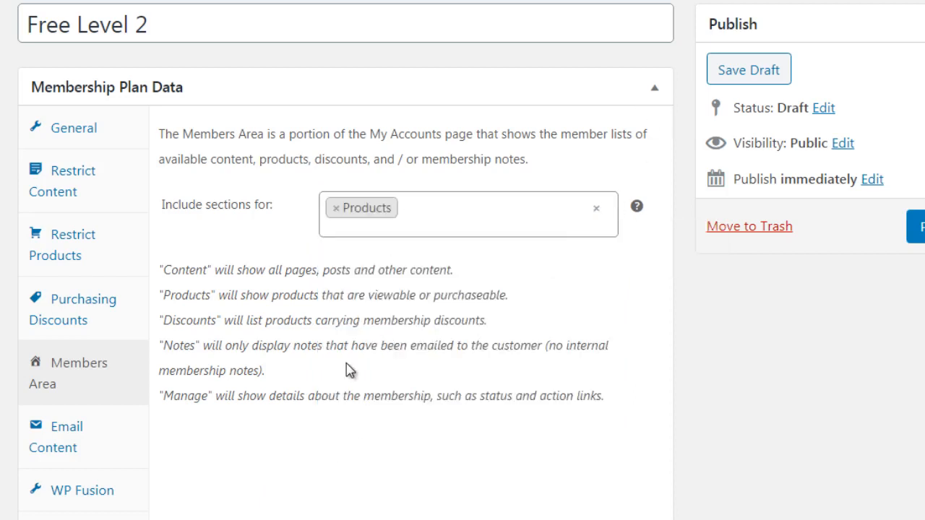
{"action": "left_click", "coordinate": [410, 210]}
{"action": "left_click", "coordinate": [396, 334]}
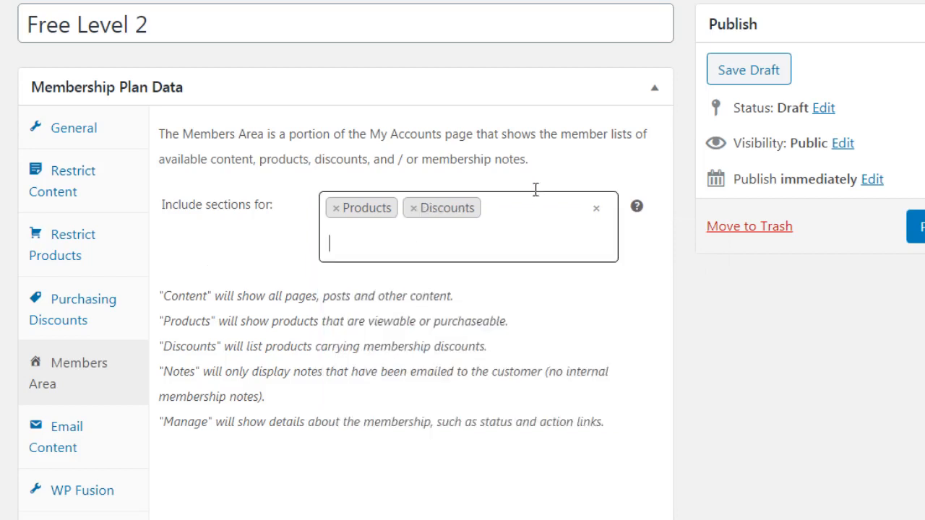
{"action": "left_click", "coordinate": [516, 212]}
{"action": "left_click", "coordinate": [424, 401]}
{"action": "left_click", "coordinate": [503, 237]}
{"action": "left_click", "coordinate": [431, 437]}
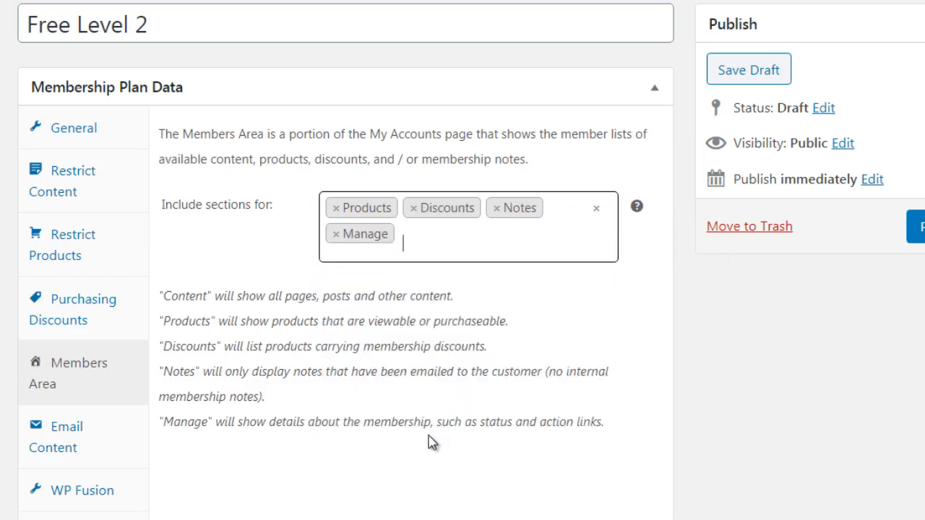
{"action": "left_click", "coordinate": [121, 450]}
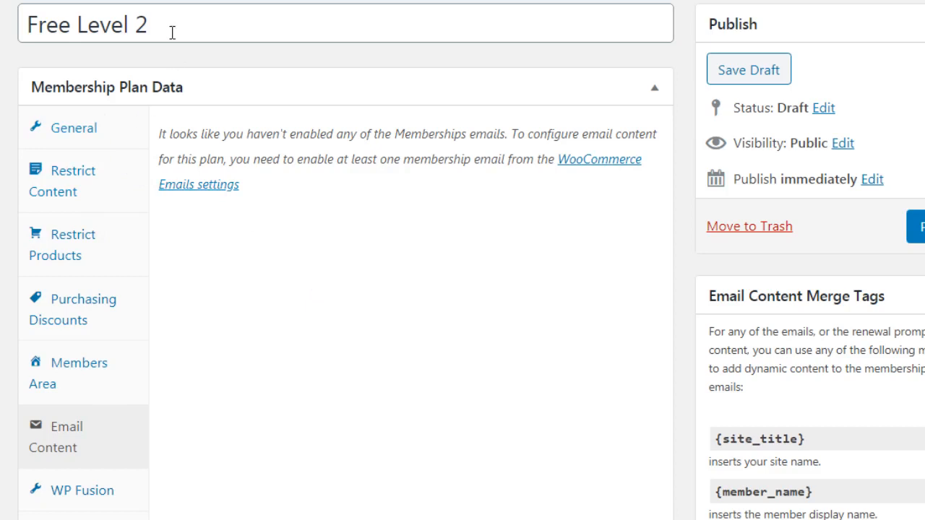
Rename the membership plan as "Premium - $97 one time fee (all access pass)".
{"action": "left_click", "coordinate": [129, 131]}
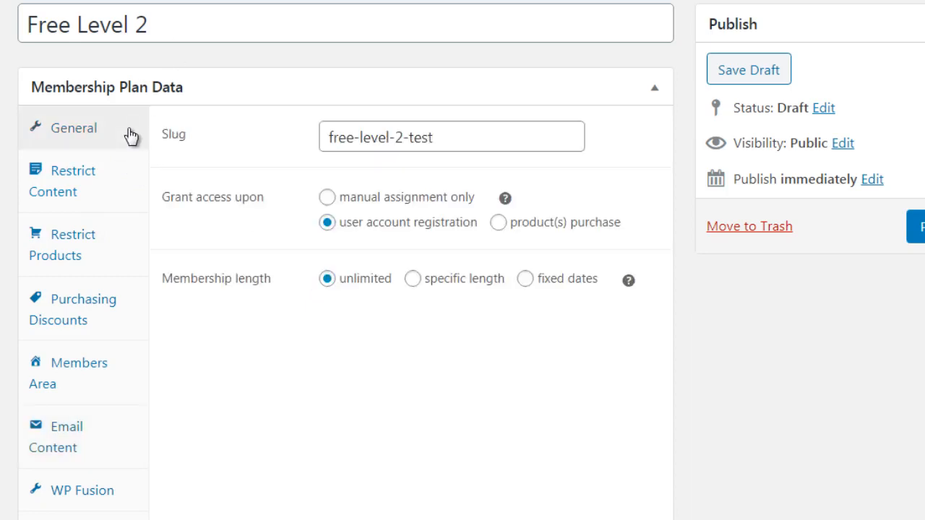
{"action": "left_click_drag", "start_coordinate": [174, 27], "coordinate": [11, 38]}
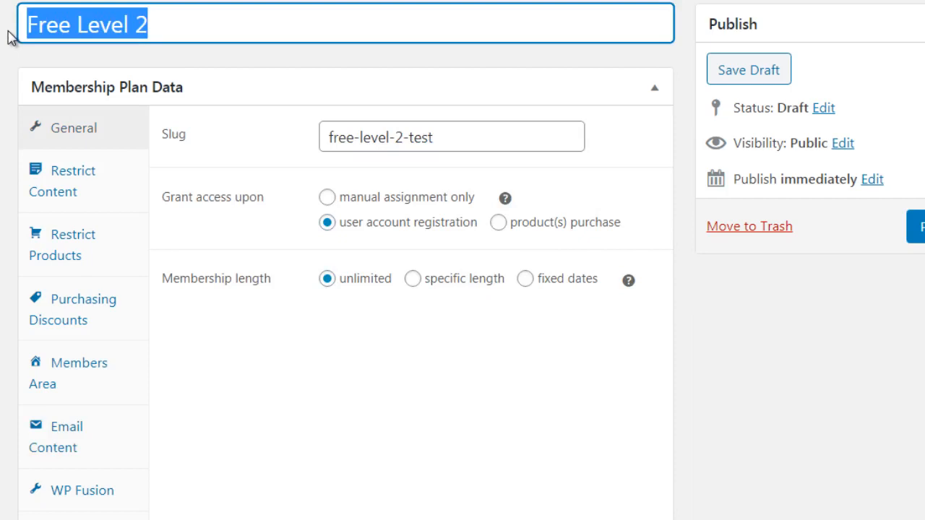
{"action": "type", "text": "Pre"}
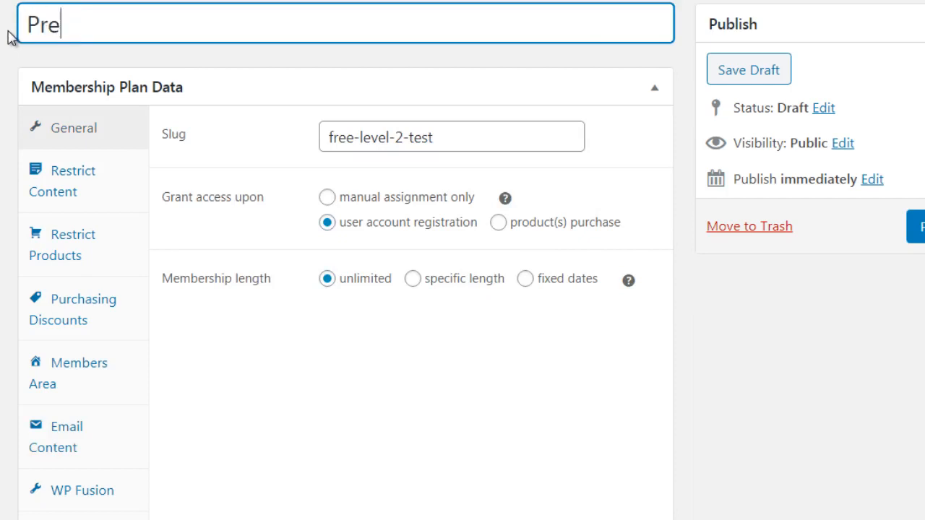
{"action": "type", "text": "mium - $"}
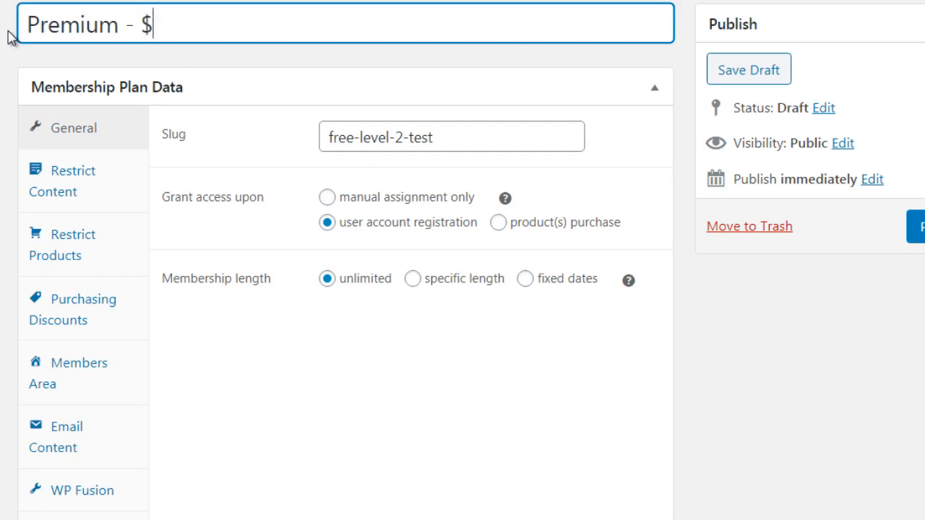
{"action": "type", "text": "97 one time fee"}
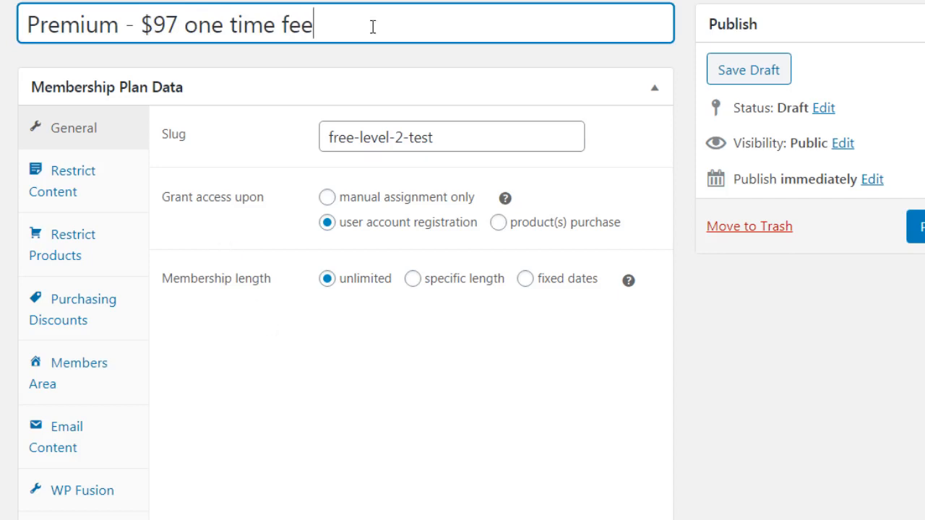
{"action": "type", "text": " (access"}
{"action": "key", "text": "BackSpace"}
{"action": "key", "text": "BackSpace"}
{"action": "key", "text": "BackSpace"}
{"action": "key", "text": "BackSpace"}
{"action": "key", "text": "BackSpace"}
{"action": "type", "text": "ll"}
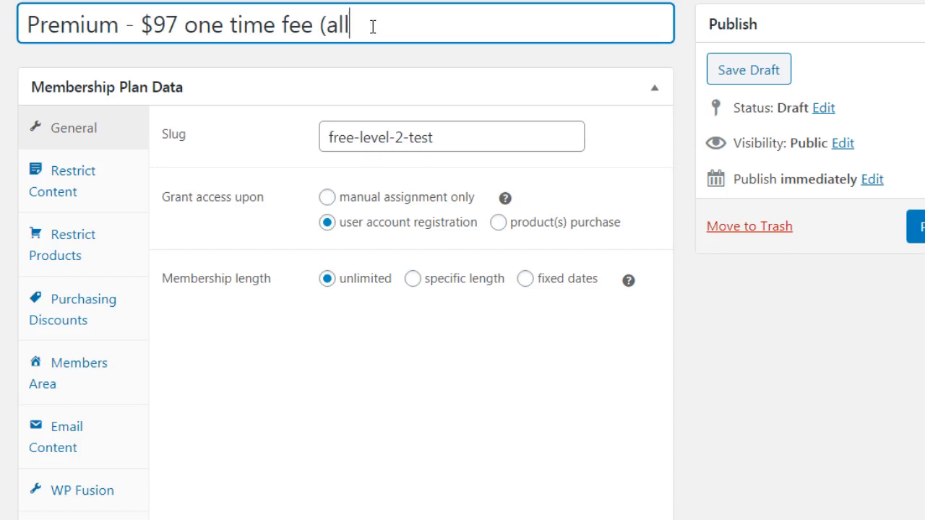
{"action": "type", "text": " access pass)"}
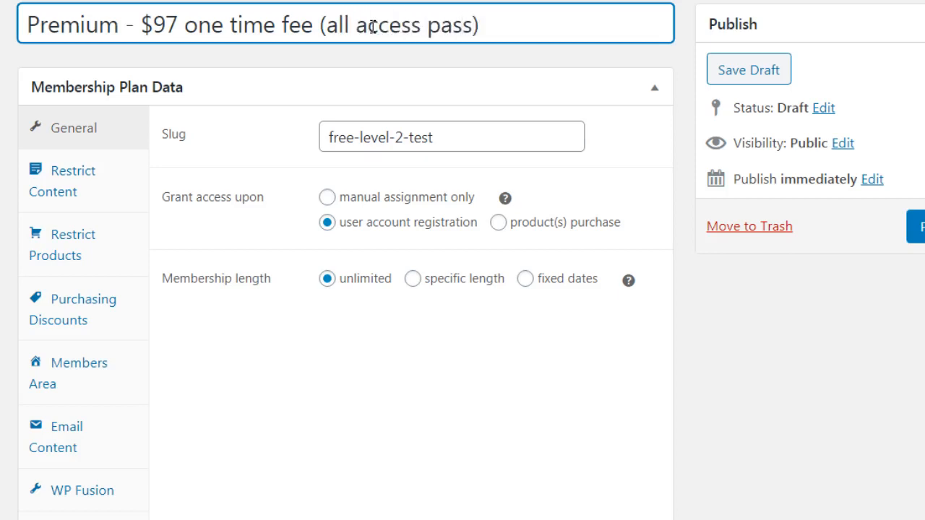
{"action": "left_click", "coordinate": [304, 377]}
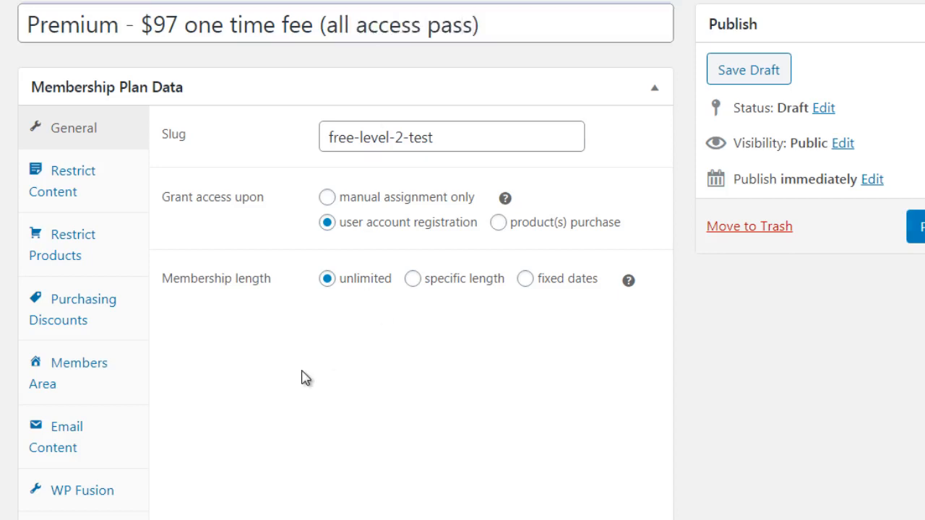
Set the plan's slug to "premium-level" and grant access upon product(s) purchase.
{"action": "left_click_drag", "start_coordinate": [463, 132], "coordinate": [297, 121]}
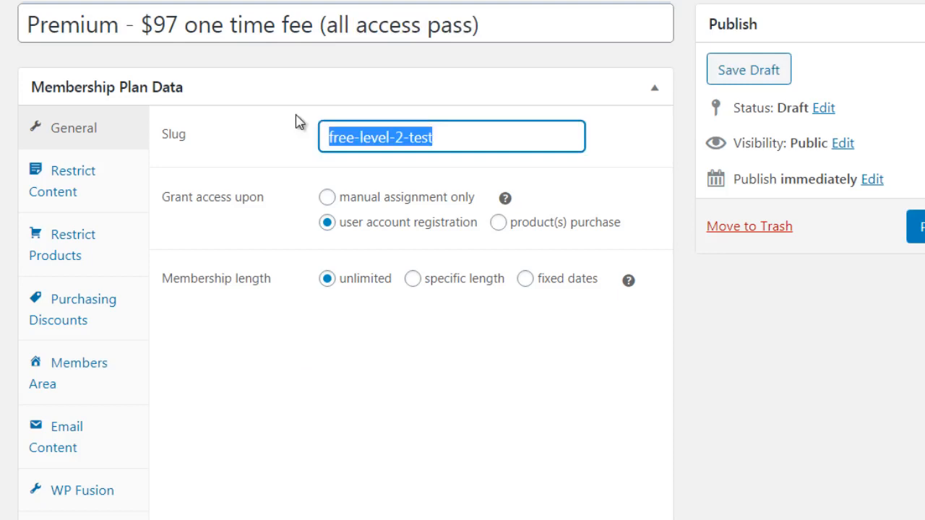
{"action": "type", "text": "premium"}
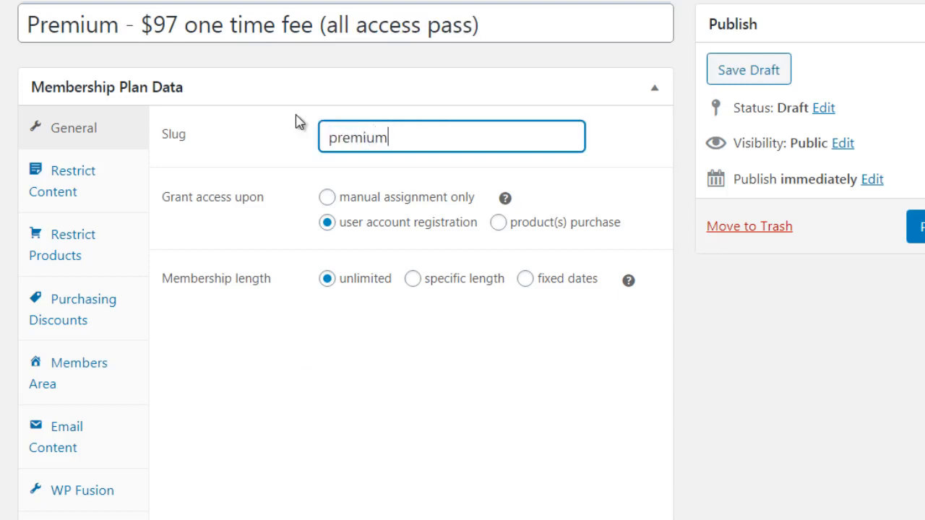
{"action": "type", "text": "-level"}
{"action": "left_click", "coordinate": [498, 223]}
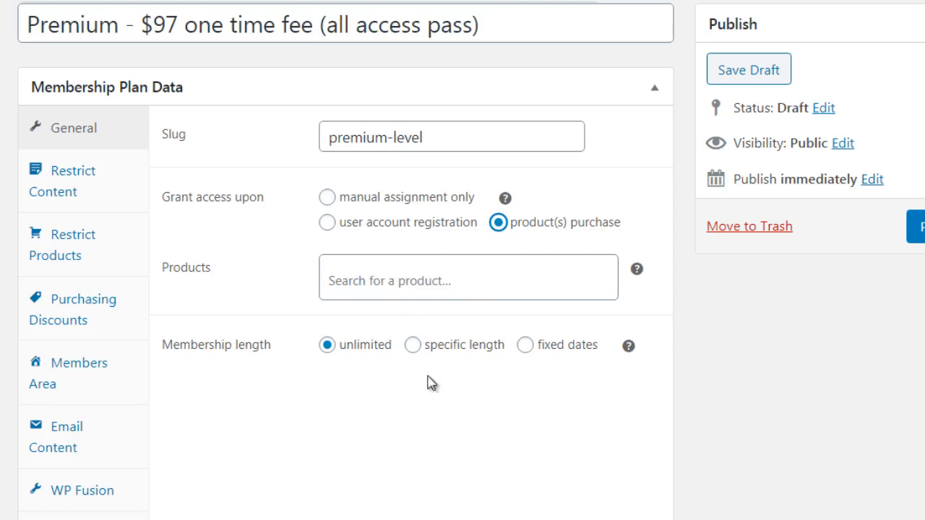
Review the content types available for the Pages restriction rule and add a second content restriction rule, keeping its type as Posts.
{"action": "left_click", "coordinate": [129, 196]}
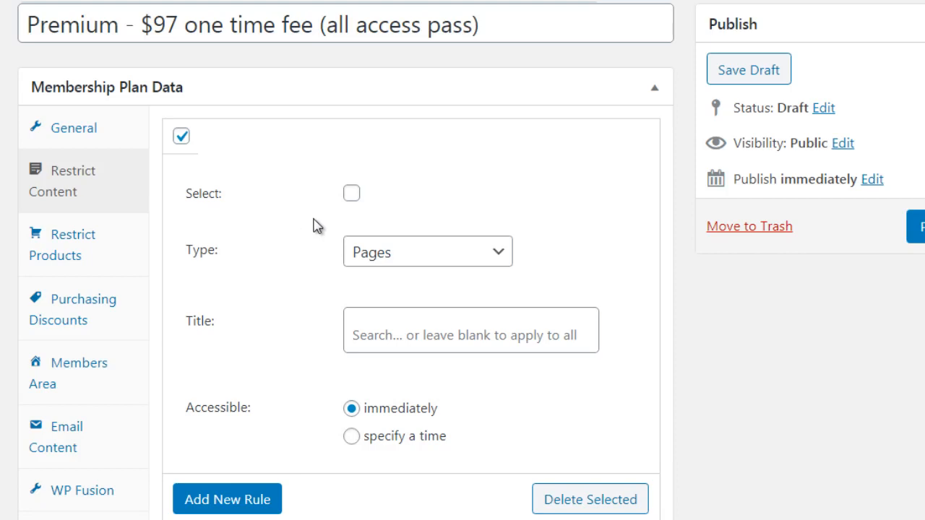
{"action": "left_click", "coordinate": [407, 254]}
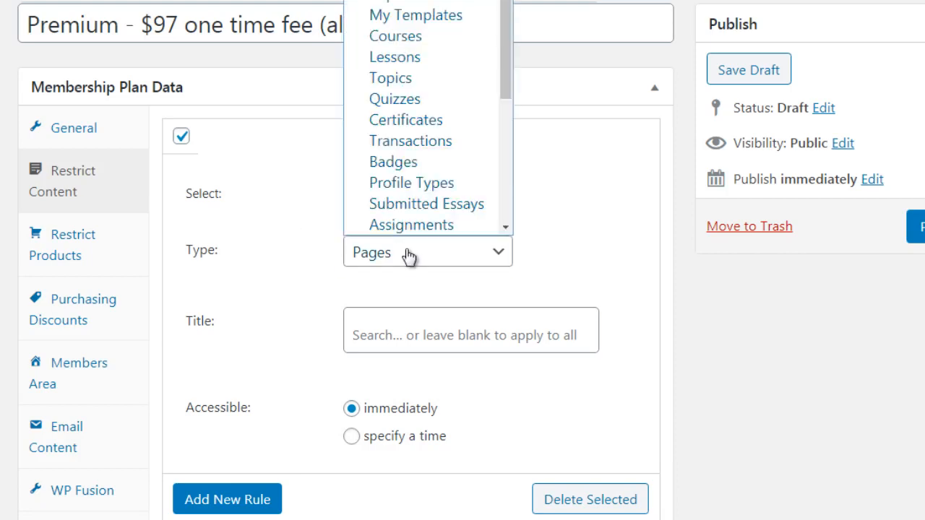
{"action": "left_click", "coordinate": [310, 261]}
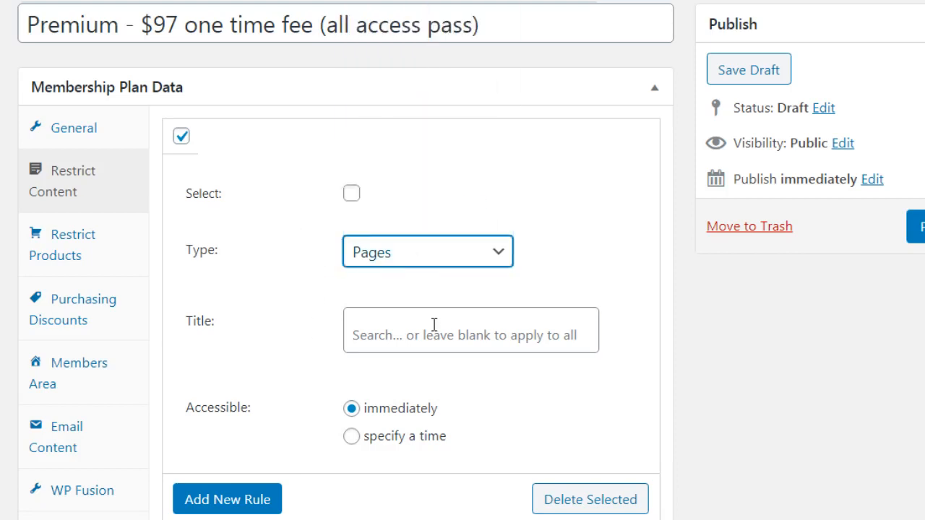
{"action": "left_click", "coordinate": [384, 253]}
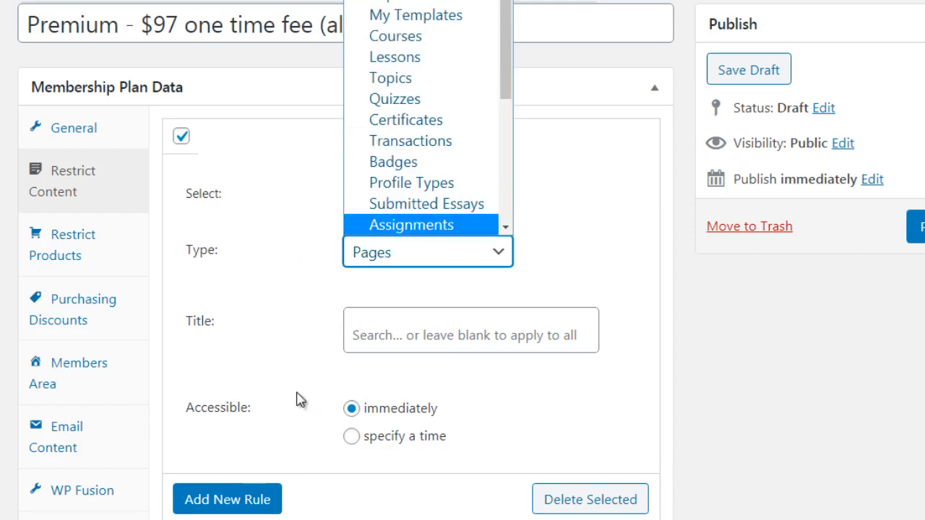
{"action": "left_click", "coordinate": [318, 381]}
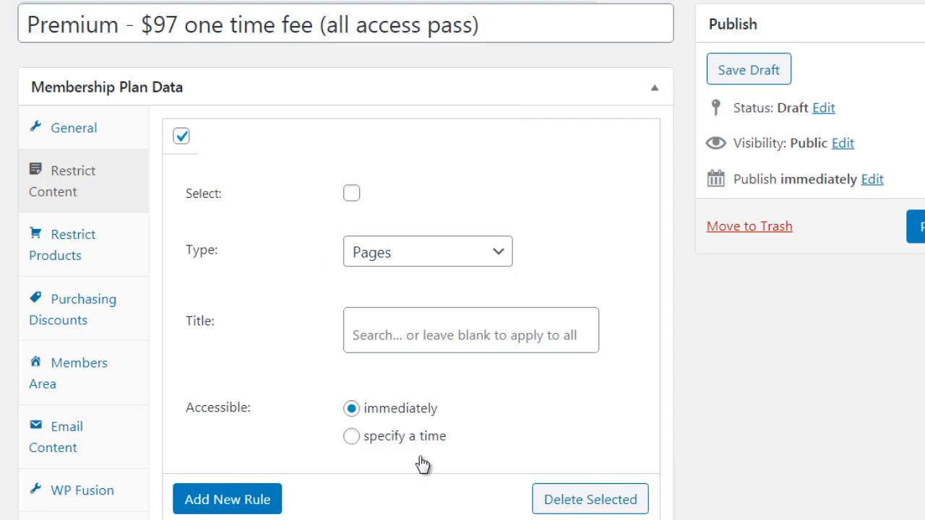
{"action": "left_click", "coordinate": [213, 504]}
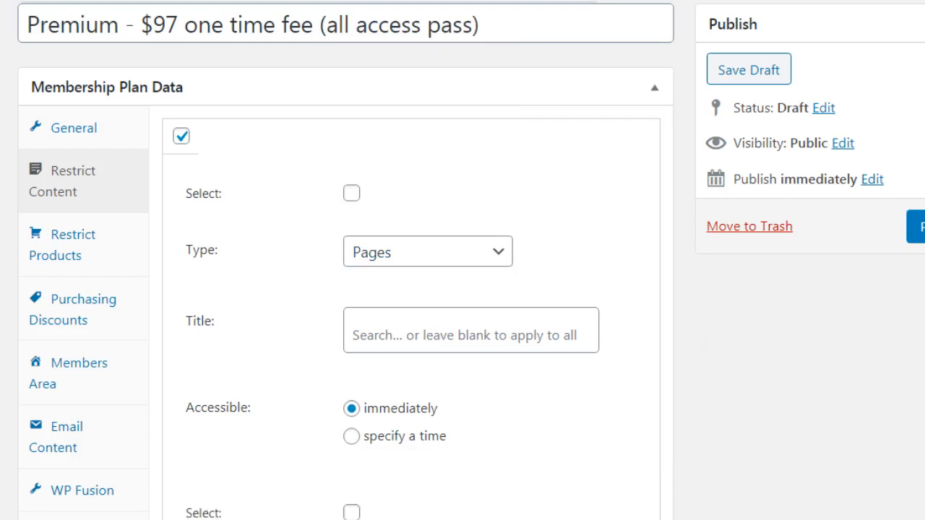
{"action": "scroll", "coordinate": [492, 310], "scroll_direction": "down", "scroll_amount": 3}
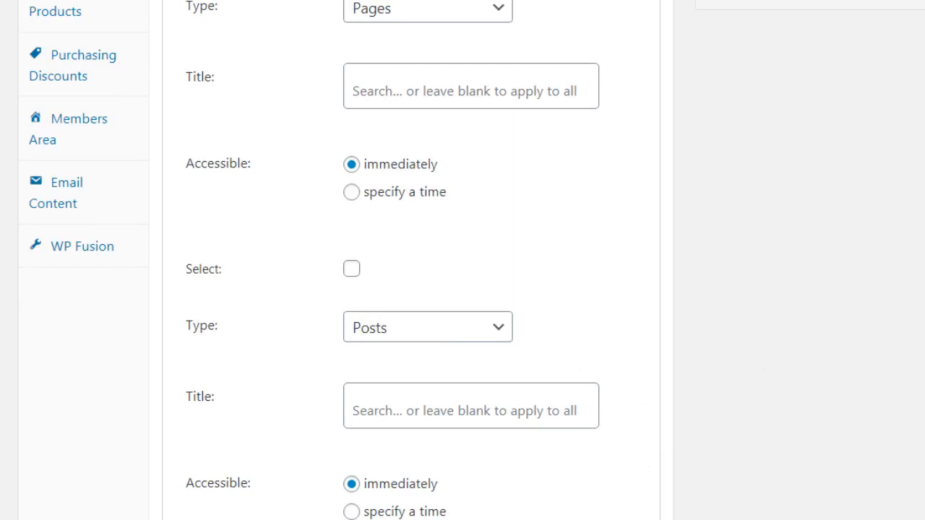
{"action": "scroll", "coordinate": [463, 260], "scroll_direction": "down", "scroll_amount": 2}
{"action": "scroll", "coordinate": [462, 260], "scroll_direction": "up", "scroll_amount": 4}
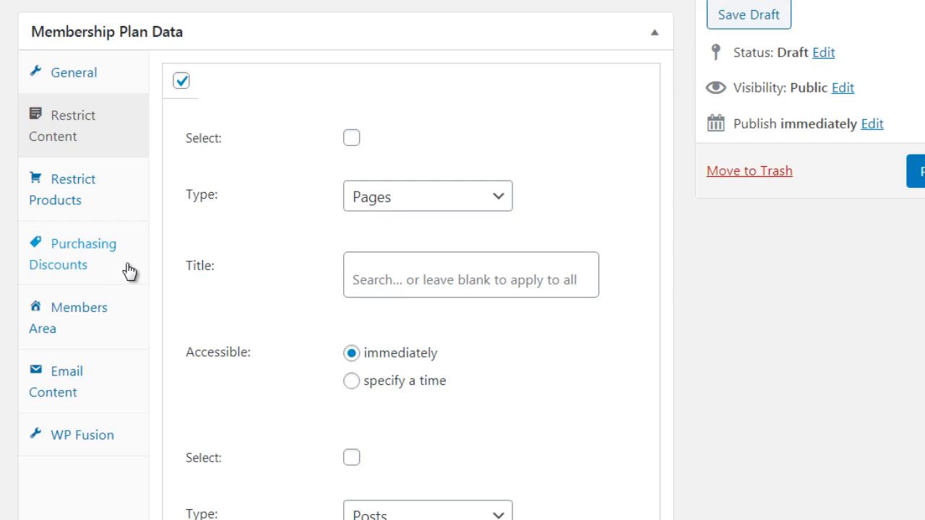
Add the Content section to the plan's members area and publish the plan, accepting rules that apply to all content.
{"action": "left_click", "coordinate": [123, 330]}
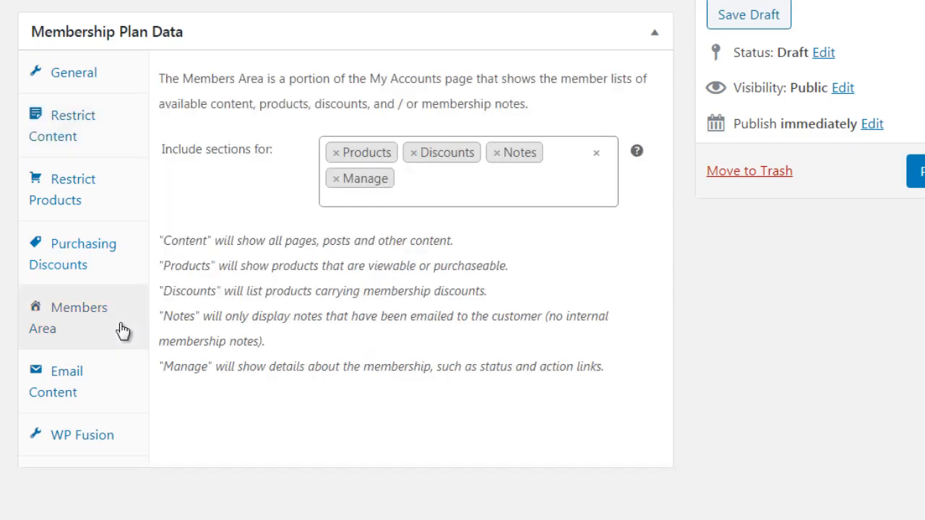
{"action": "left_click", "coordinate": [458, 190]}
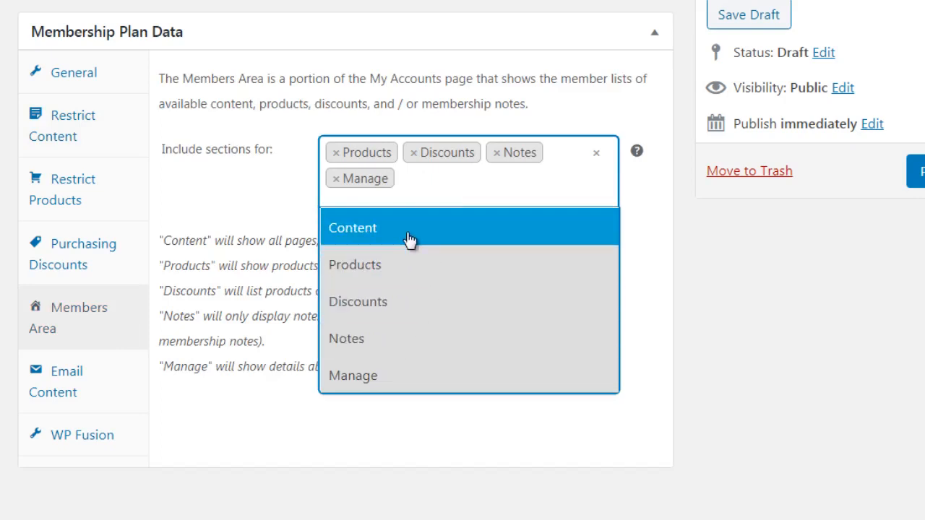
{"action": "left_click", "coordinate": [409, 232]}
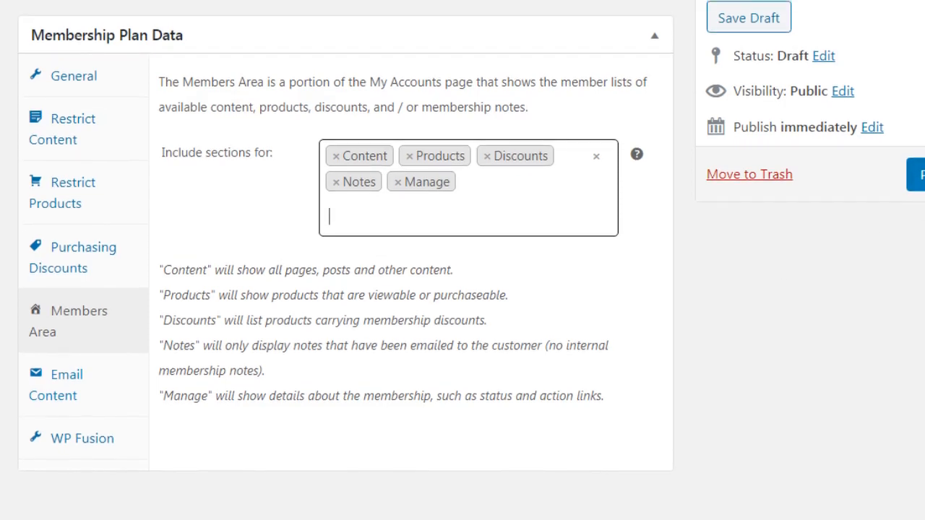
{"action": "left_click", "coordinate": [918, 174]}
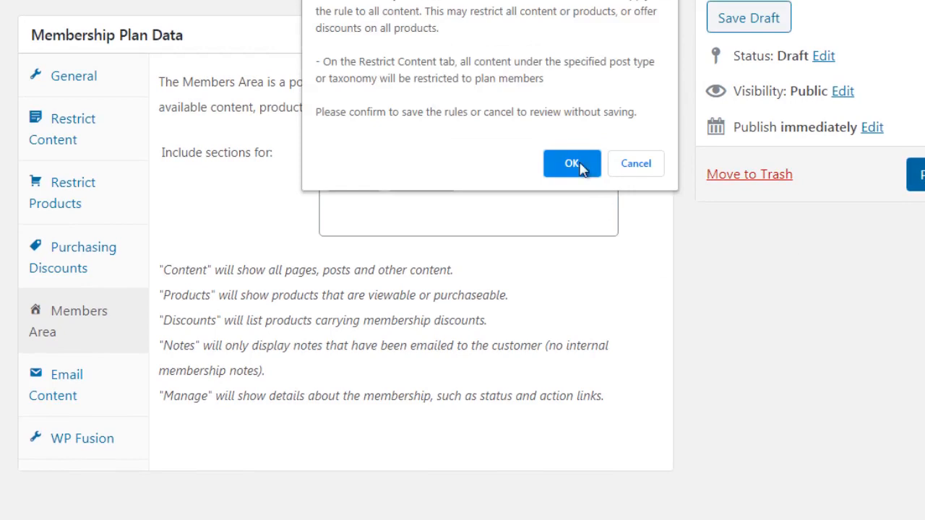
{"action": "left_click", "coordinate": [572, 164]}
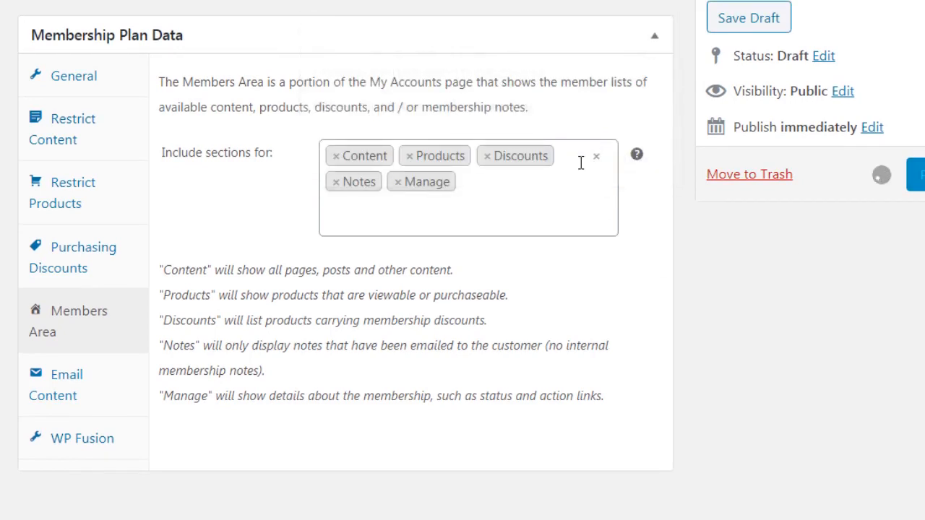